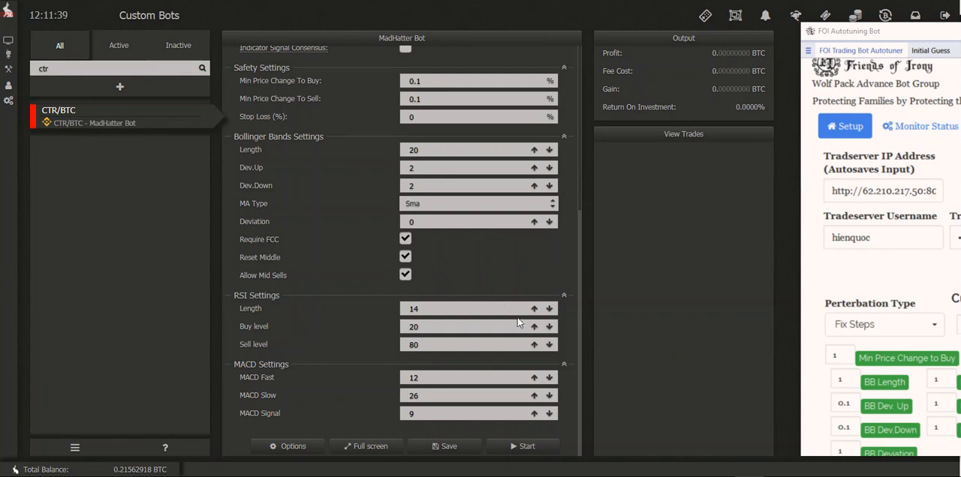
# Step: Set the bot's minimum price change to buy to 0.1% in the safety settings
pyautogui.scroll(5, 333, 252)
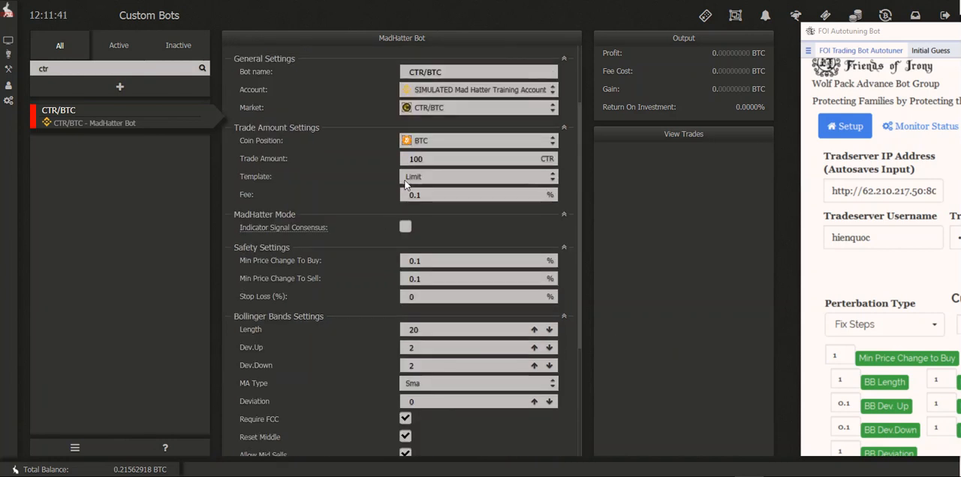
pyautogui.click(415, 158)
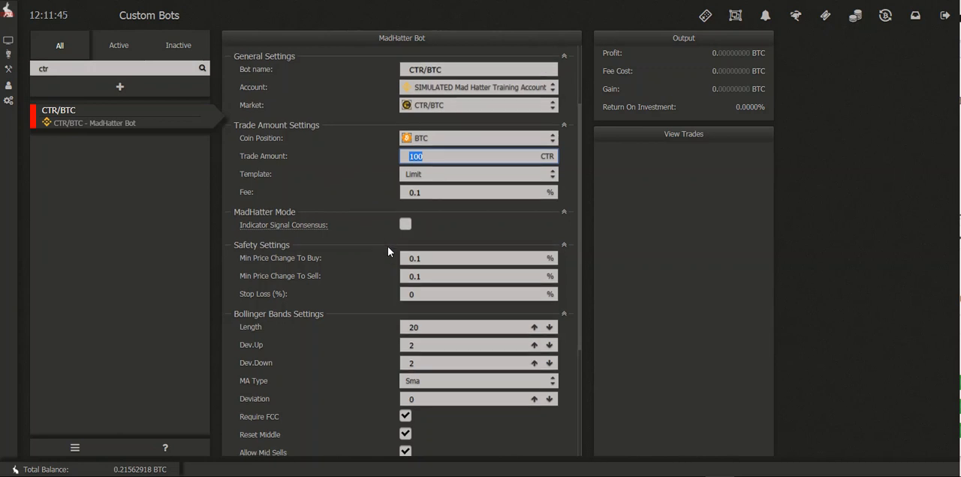
pyautogui.scroll(-5, 387, 246)
pyautogui.doubleClick(433, 83)
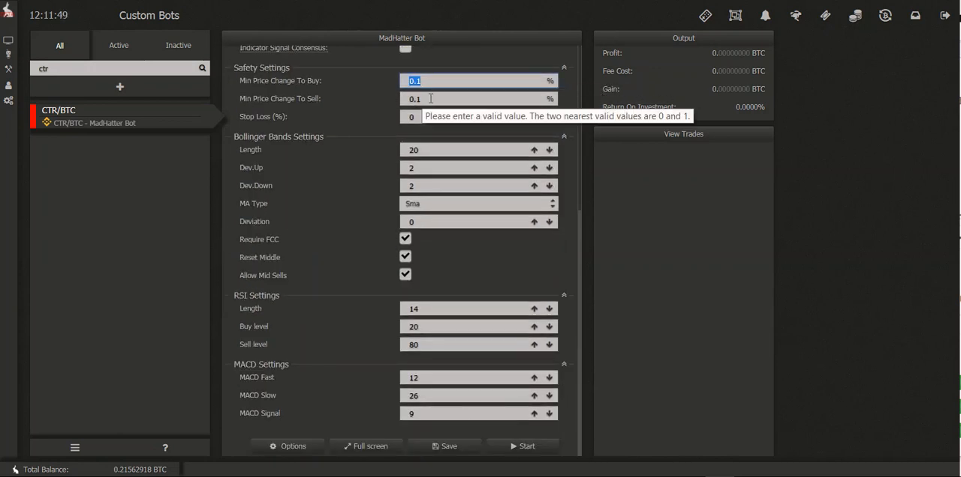
pyautogui.write('0')
pyautogui.press('Tab')
pyautogui.click(440, 84)
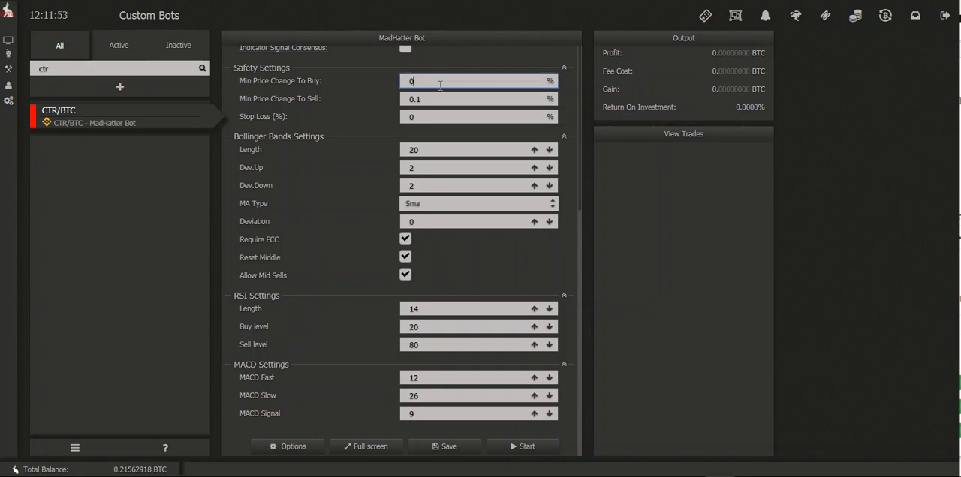
pyautogui.write('0')
pyautogui.press('BackSpace')
pyautogui.write('.1')
pyautogui.click(445, 96)
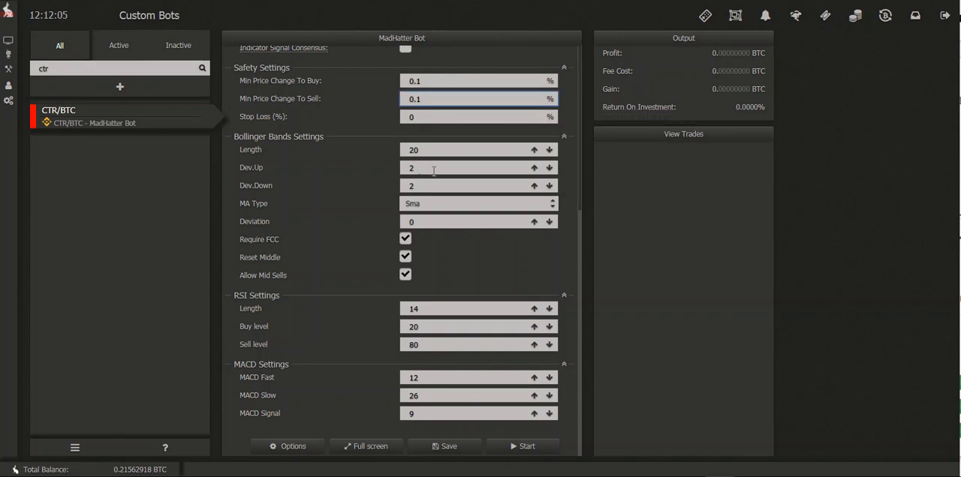
# Step: Turn off Require FCC and Allow Mid Sells in the Bollinger Bands settings
pyautogui.click(412, 237)
pyautogui.click(415, 273)
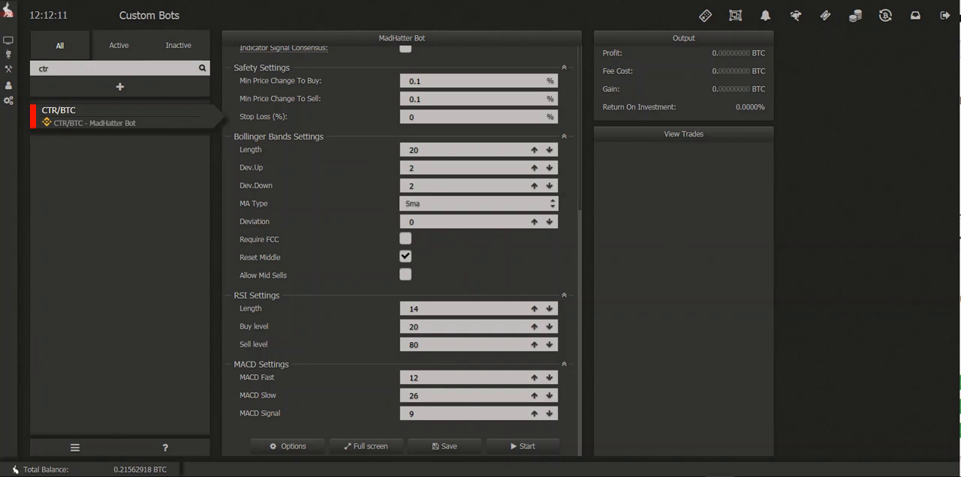
pyautogui.click(543, 476)
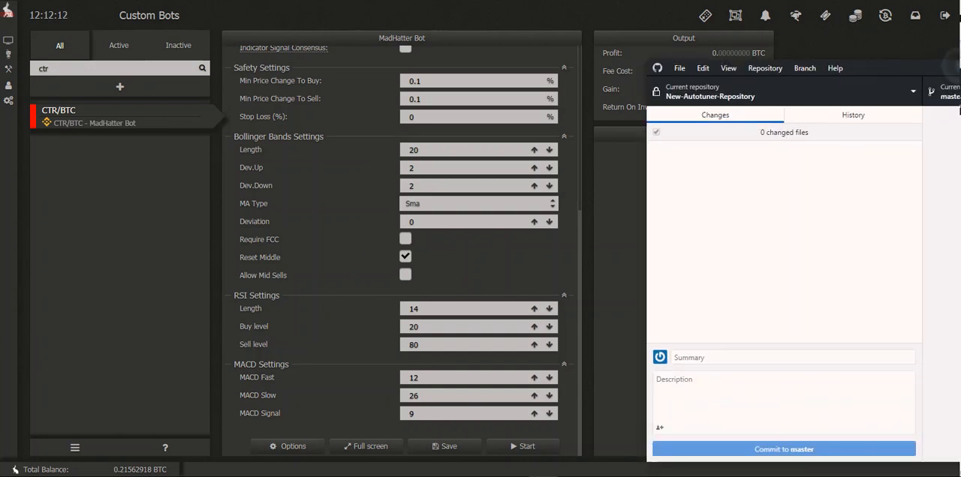
pyautogui.click(544, 476)
pyautogui.moveTo(960, 30)
pyautogui.mouseDown()
pyautogui.moveTo(960, 85)
pyautogui.moveTo(960, 9)
pyautogui.moveTo(960, 21)
pyautogui.mouseUp()
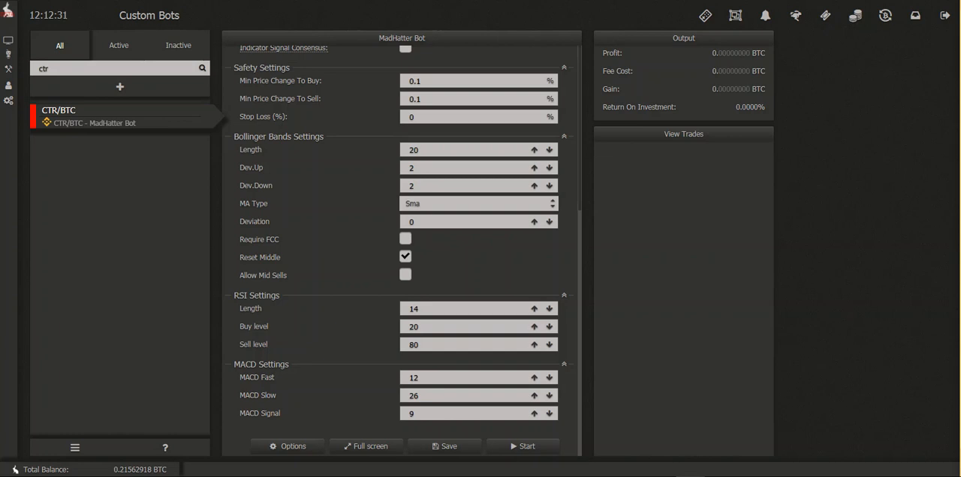
# Step: Run a one-day quick backtest of the CTR/BTC bot and view the resulting bot trades
pyautogui.scroll(2, 401, 249)
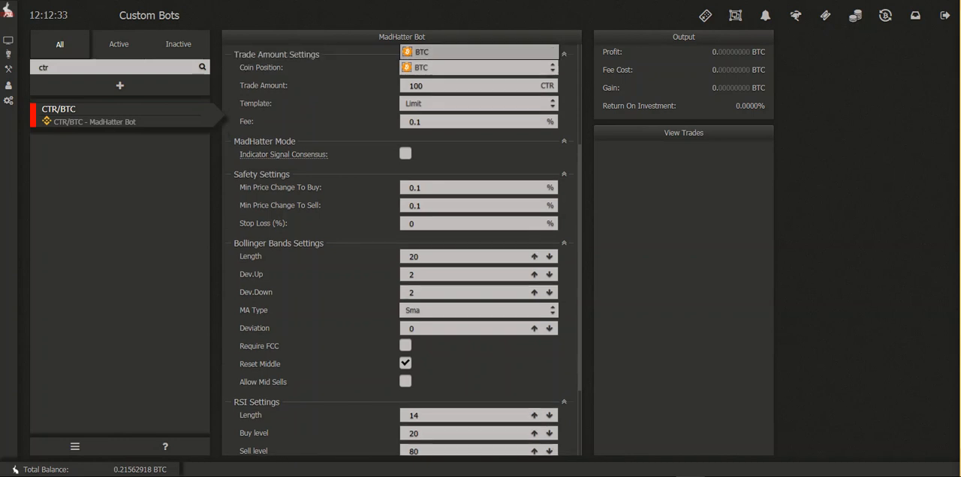
pyautogui.click(705, 15)
pyautogui.click(562, 175)
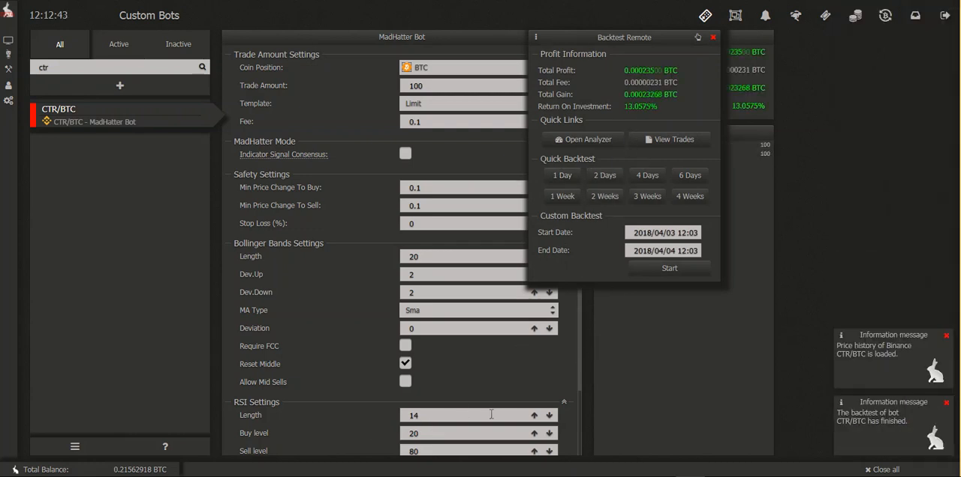
pyautogui.click(670, 139)
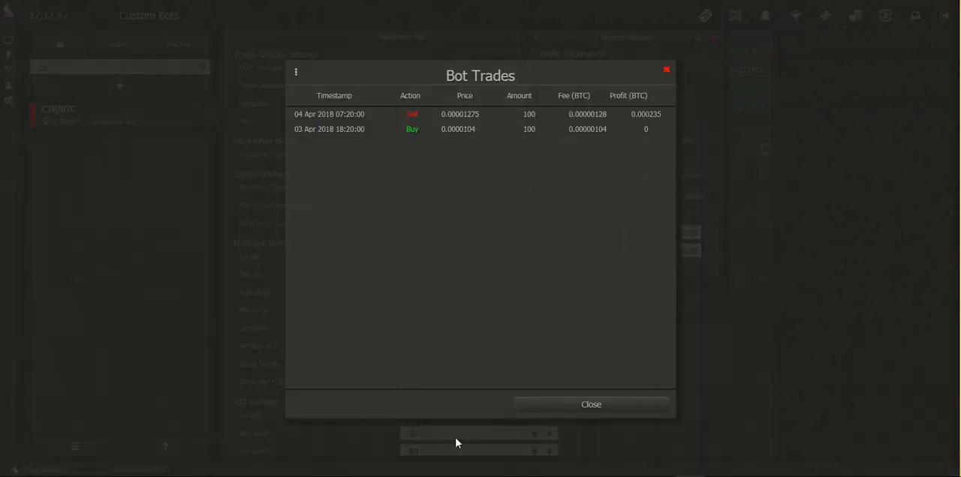
# Step: Close the bot trades list and set the RSI buy level to 25
pyautogui.click(456, 438)
pyautogui.click(456, 438)
pyautogui.press('BackSpace')
pyautogui.write('5')
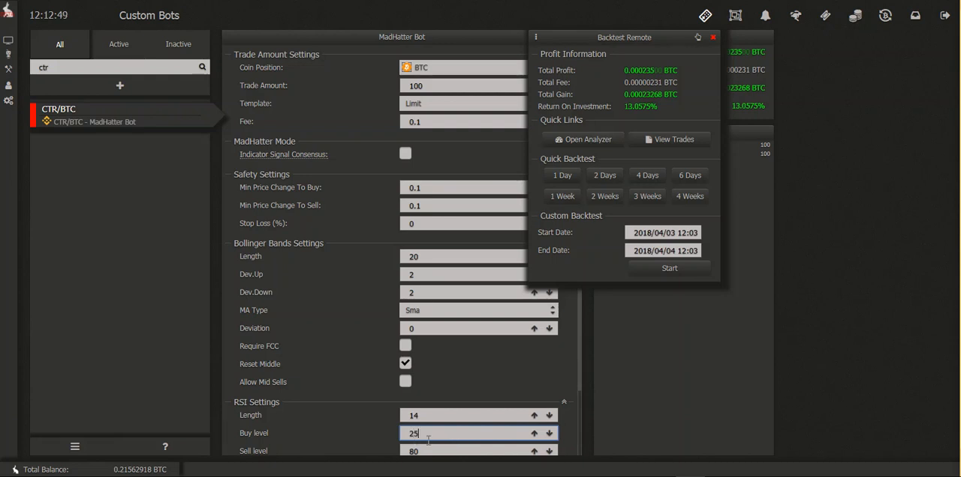
pyautogui.click(591, 400)
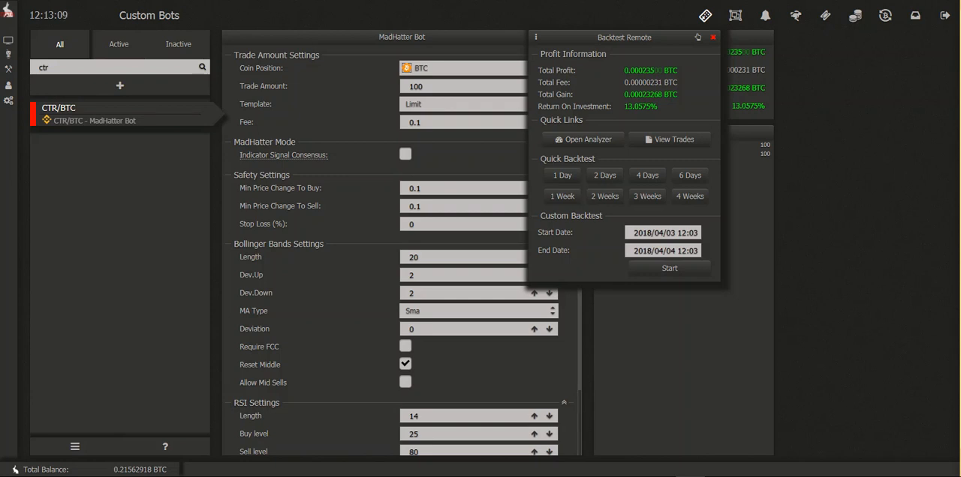
# Step: Set the RSI buy level to 15 and run a one-day quick backtest
pyautogui.doubleClick(414, 435)
pyautogui.write('15')
pyautogui.press('Return')
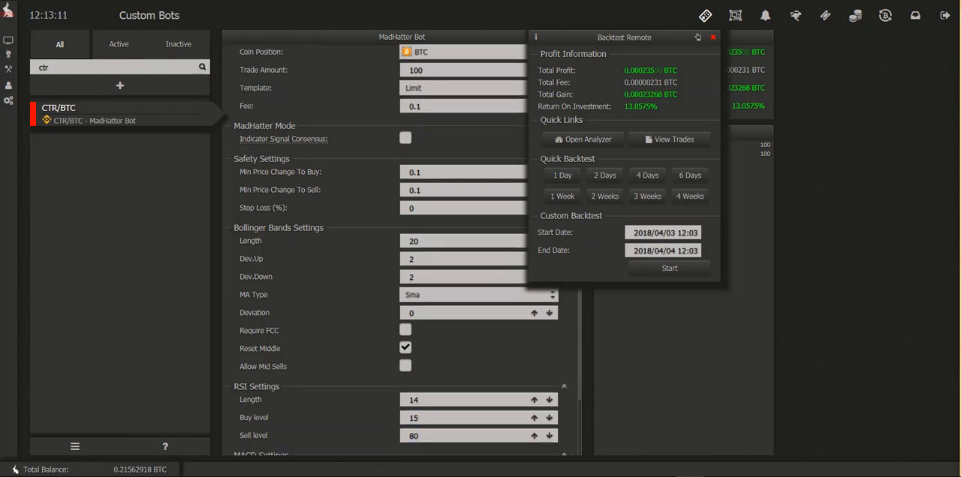
pyautogui.click(563, 175)
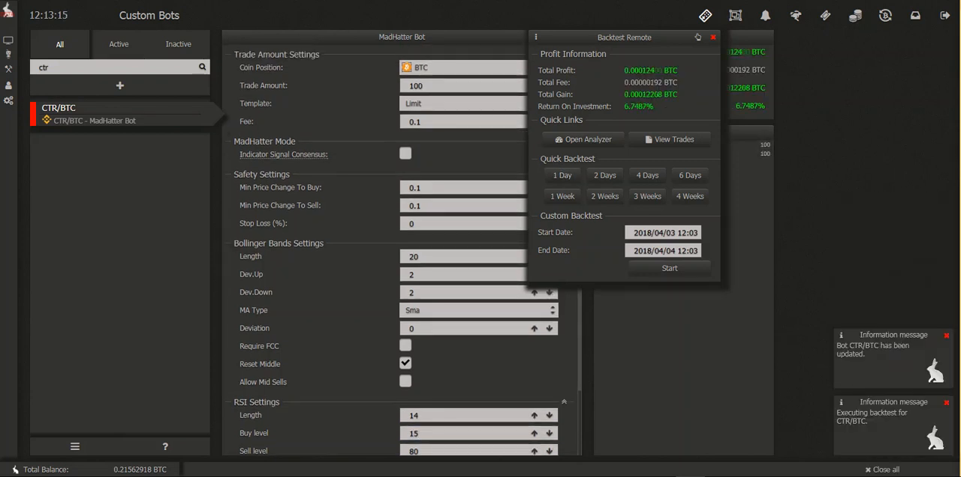
# Step: Set the RSI buy level to 20 and reselect CTR/BTC as the bot's market
pyautogui.doubleClick(414, 434)
pyautogui.write('20')
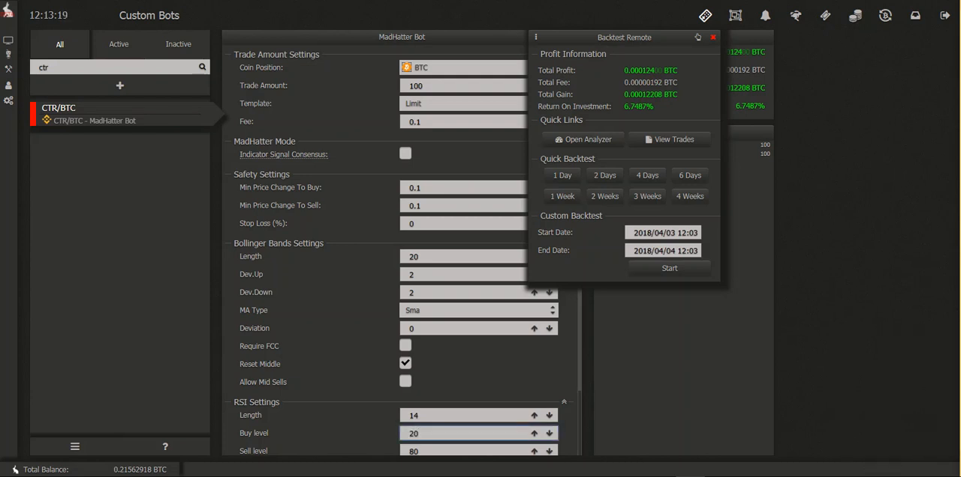
pyautogui.scroll(3, 402, 247)
pyautogui.scroll(-2, 402, 248)
pyautogui.click(463, 70)
pyautogui.press('a')
pyautogui.click(464, 52)
pyautogui.write('ctr')
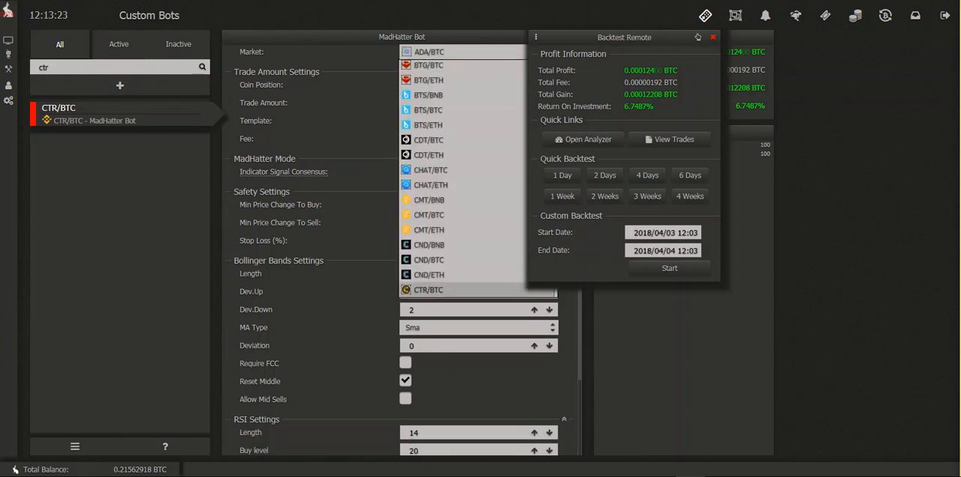
pyautogui.press('Return')
# Step: Re-enter BTC as coin position, 100 as trade amount, 0.1% as fee and 0.1% for both minimum price changes
pyautogui.scroll(-1, 463, 252)
pyautogui.press('Tab')
pyautogui.press('b')
pyautogui.press('Tab')
pyautogui.write('100')
pyautogui.press('Tab')
pyautogui.press('Tab')
pyautogui.write('0.1')
pyautogui.scroll(-2, 463, 251)
pyautogui.press('Tab')
pyautogui.press('Tab')
pyautogui.write('0.1')
pyautogui.press('Tab')
pyautogui.write('0.1')
# Step: Re-enter the Bollinger Bands settings with a length of 20 and Dev.Up and Dev.Down of 2
pyautogui.press('Tab')
pyautogui.press('Tab')
pyautogui.press('Tab')
pyautogui.press('Tab')
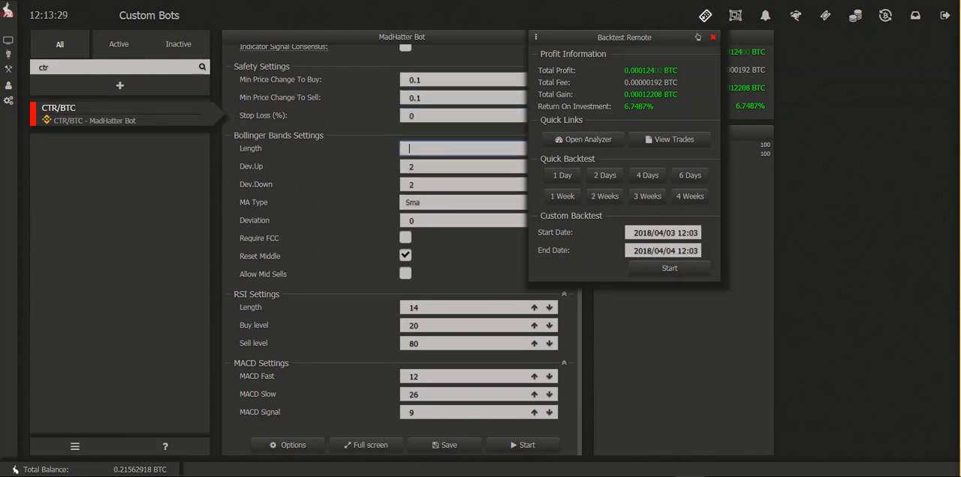
pyautogui.press('BackSpace')
pyautogui.write('2')
# Step: Re-enter the RSI settings with length 14, buy level 20 and sell level 80
pyautogui.press('Tab')
pyautogui.press('Tab')
pyautogui.press('Tab')
pyautogui.press('Tab')
pyautogui.press('Tab')
pyautogui.press('Tab')
pyautogui.write('14')
# Step: Re-enter the MACD settings with fast 12, slow 26 and signal 9
pyautogui.press('Tab')
pyautogui.write('20')
pyautogui.press('Tab')
pyautogui.write('80')
pyautogui.press('Tab')
pyautogui.write('12')
pyautogui.press('Tab')
pyautogui.write('26')
pyautogui.press('Tab')
pyautogui.write('9')
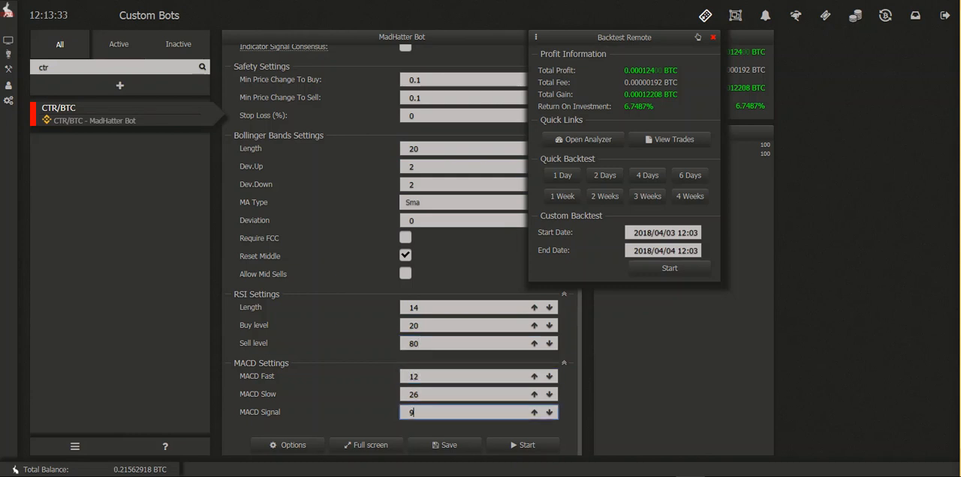
# Step: Run the one-day quick backtest twice with the re-entered settings
pyautogui.scroll(1, 463, 251)
pyautogui.click(563, 175)
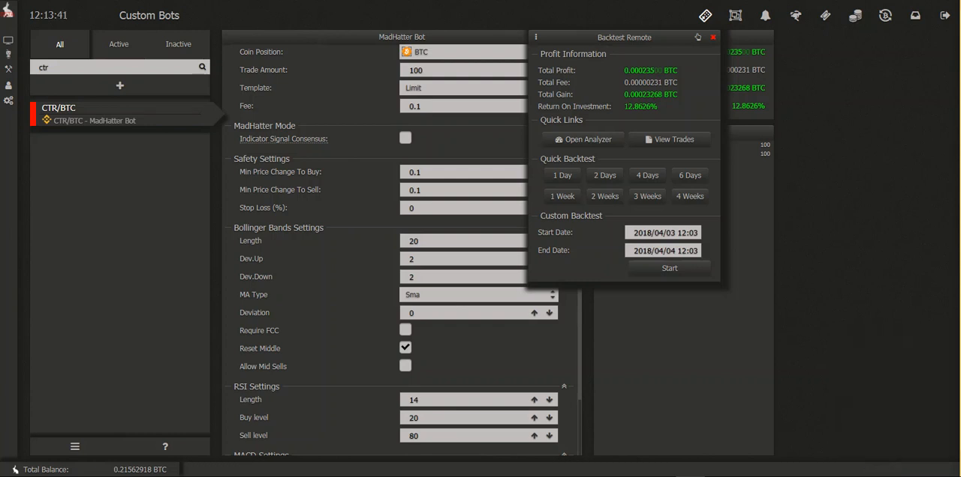
pyautogui.scroll(1, 401, 247)
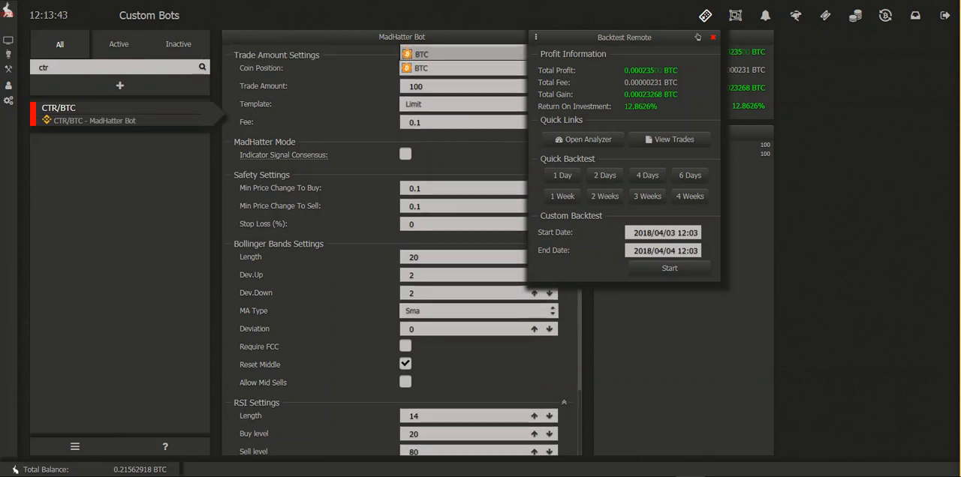
pyautogui.click(562, 175)
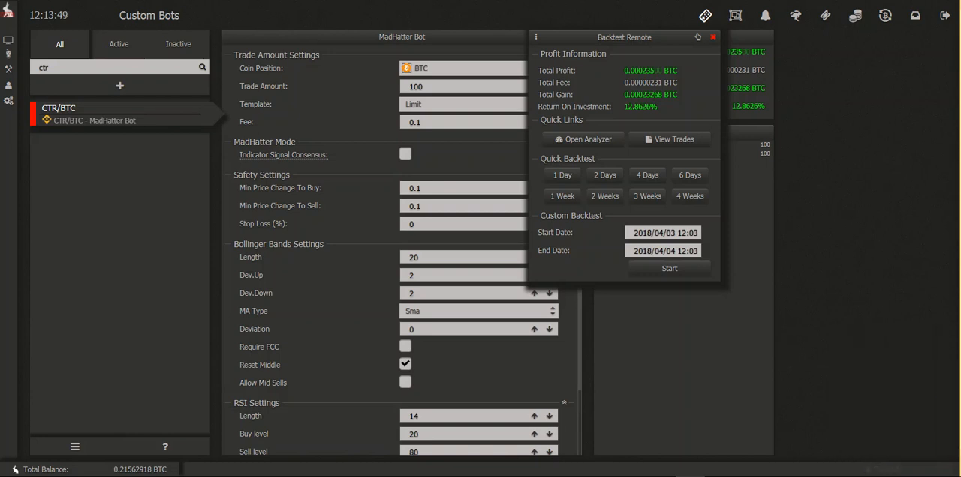
# Step: Raise the RSI buy level to 25 and run a one-day quick backtest
pyautogui.click(436, 434)
pyautogui.press('BackSpace')
pyautogui.write('5')
pyautogui.click(562, 175)
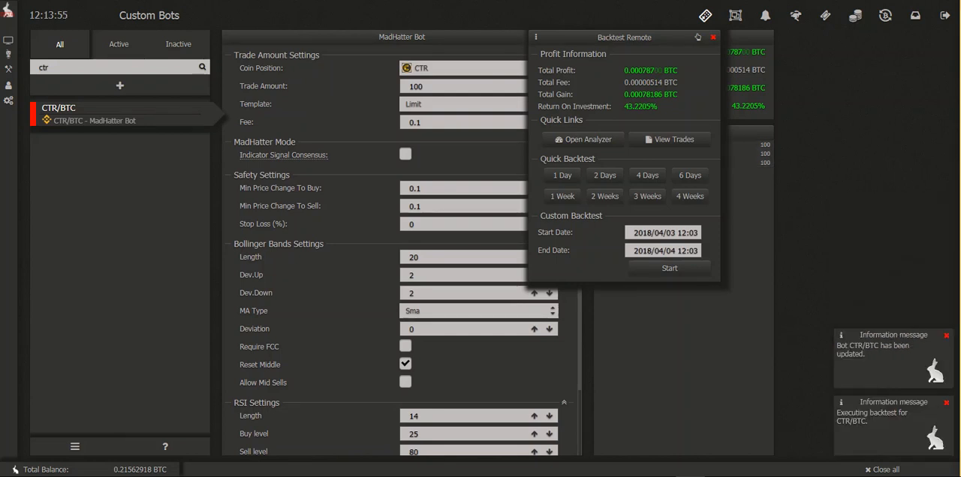
# Step: Lower the RSI buy level to 15 and repeat the one-day quick backtest
pyautogui.click(413, 434)
pyautogui.press('BackSpace')
pyautogui.write('1')
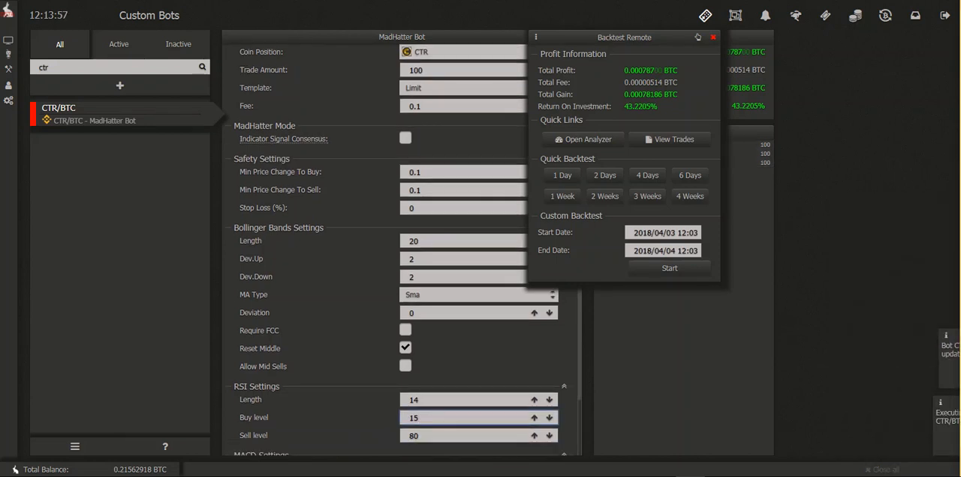
pyautogui.click(563, 175)
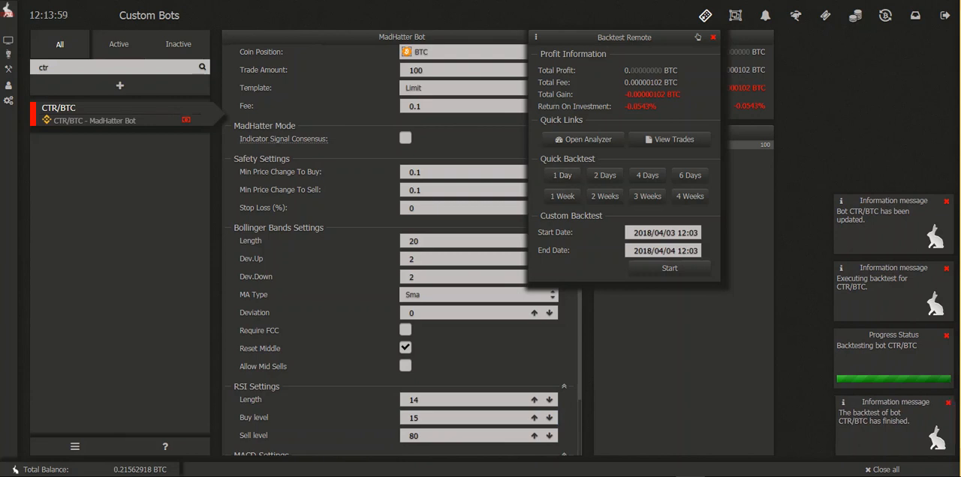
# Step: Set the RSI buy level to 30 and run a one-day quick backtest
pyautogui.doubleClick(413, 418)
pyautogui.write('30')
pyautogui.press('Return')
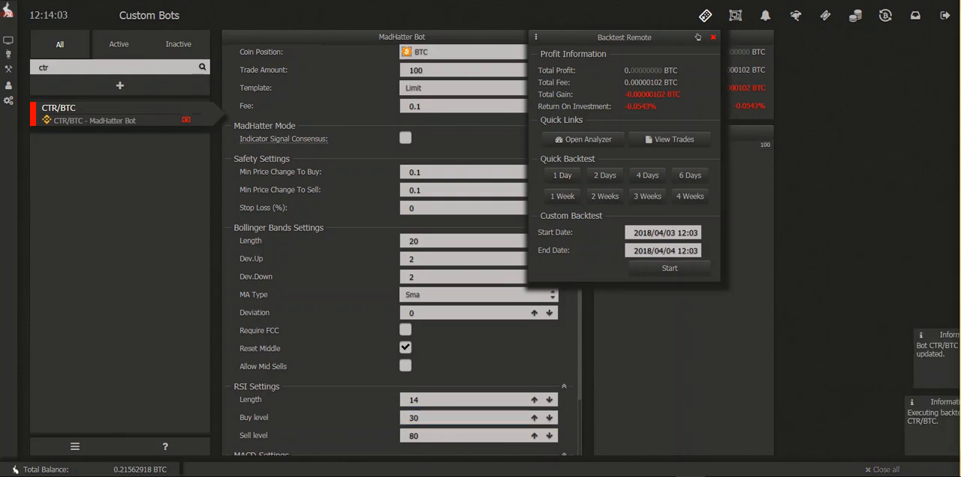
pyautogui.click(562, 175)
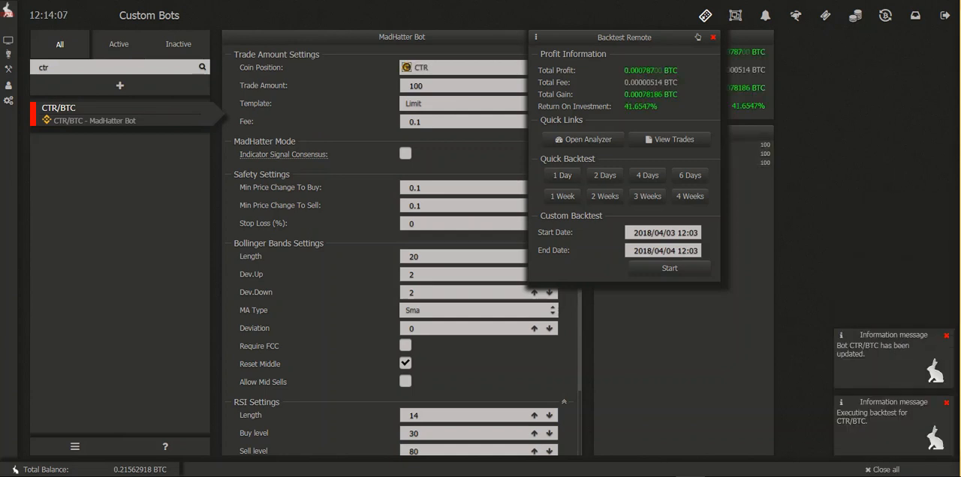
# Step: Set the RSI buy level back to 25
pyautogui.doubleClick(414, 434)
pyautogui.write('25')
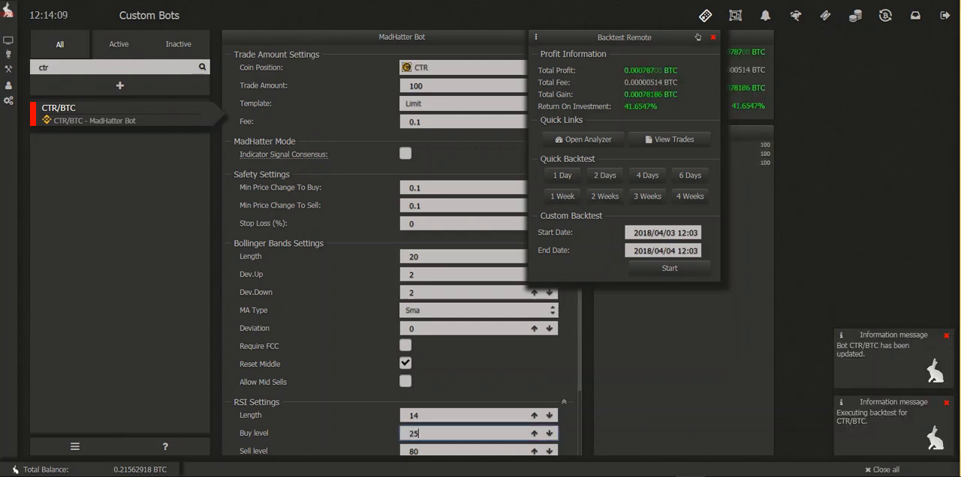
pyautogui.press('Return')
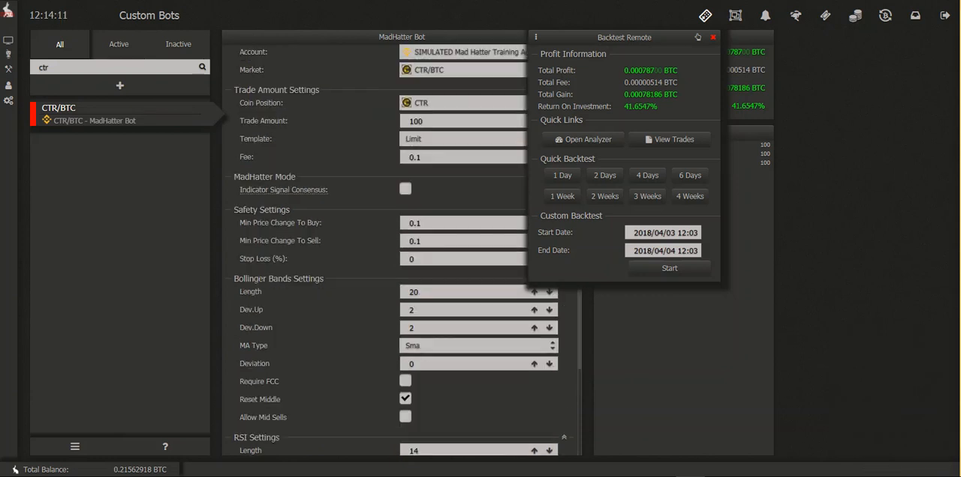
# Step: Reselect the CTR/BTC market and re-enter a trade amount of 100
pyautogui.click(463, 52)
pyautogui.click(463, 96)
pyautogui.click(463, 52)
pyautogui.write('ctr')
pyautogui.press('Return')
pyautogui.doubleClick(416, 95)
pyautogui.write('100')
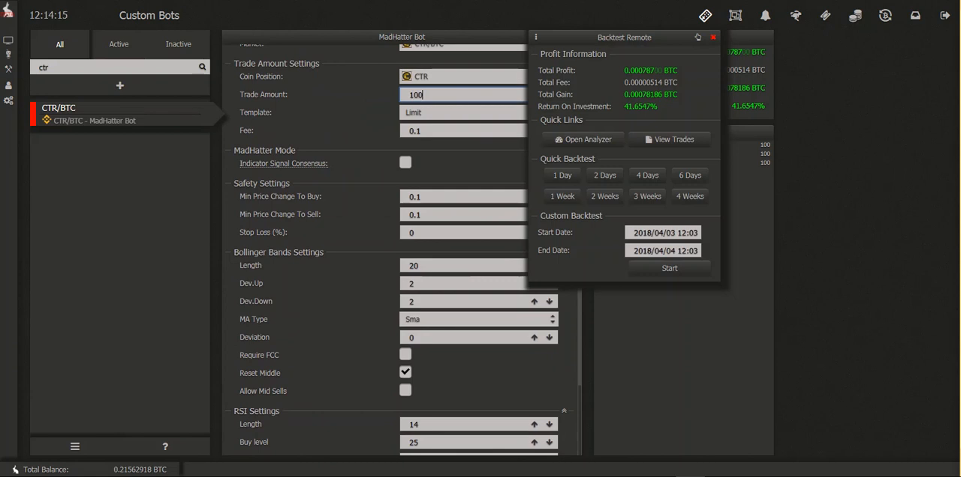
# Step: Set the RSI sell level to 85 and run a one-day quick backtest
pyautogui.scroll(-3, 463, 165)
pyautogui.press('Tab')
pyautogui.press('Tab')
pyautogui.press('Tab')
pyautogui.press('Tab')
pyautogui.press('Tab')
pyautogui.press('Tab')
pyautogui.press('Tab')
pyautogui.press('Tab')
pyautogui.press('Tab')
pyautogui.press('Tab')
pyautogui.press('Tab')
pyautogui.press('Tab')
pyautogui.press('Tab')
pyautogui.press('Tab')
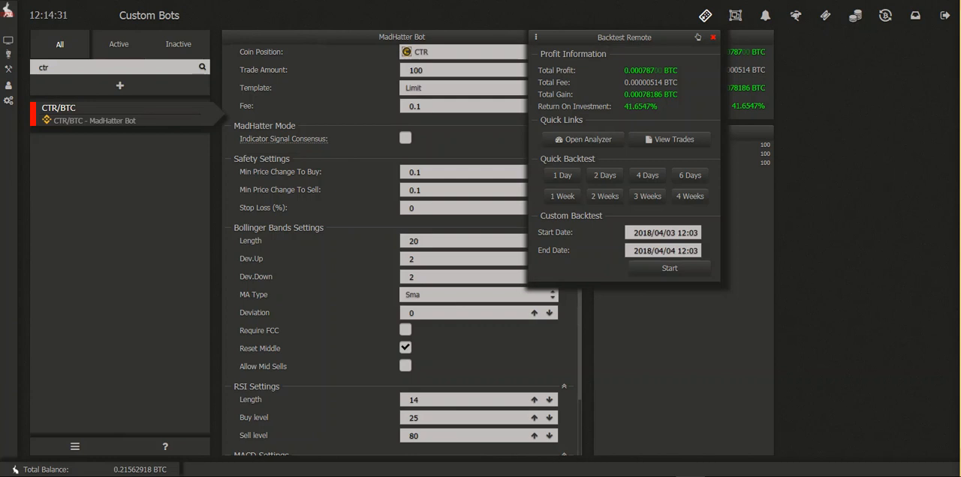
pyautogui.click(562, 175)
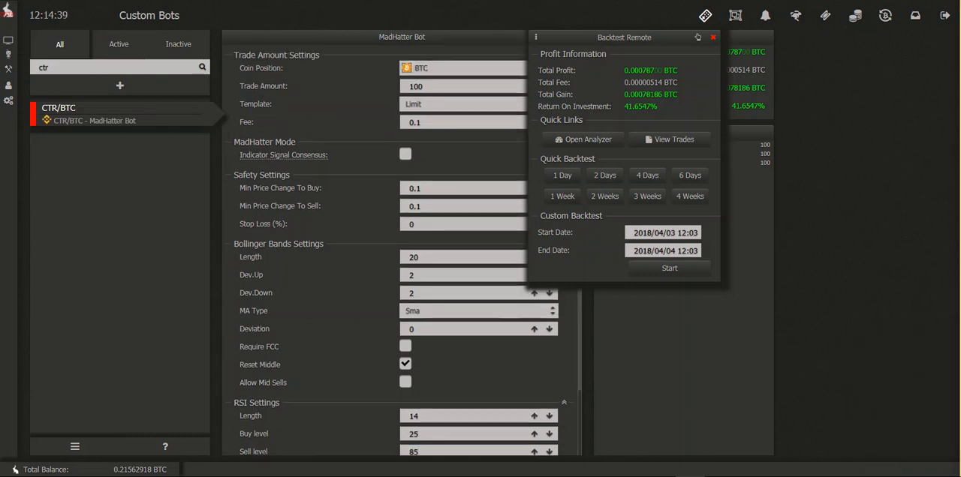
pyautogui.click(562, 176)
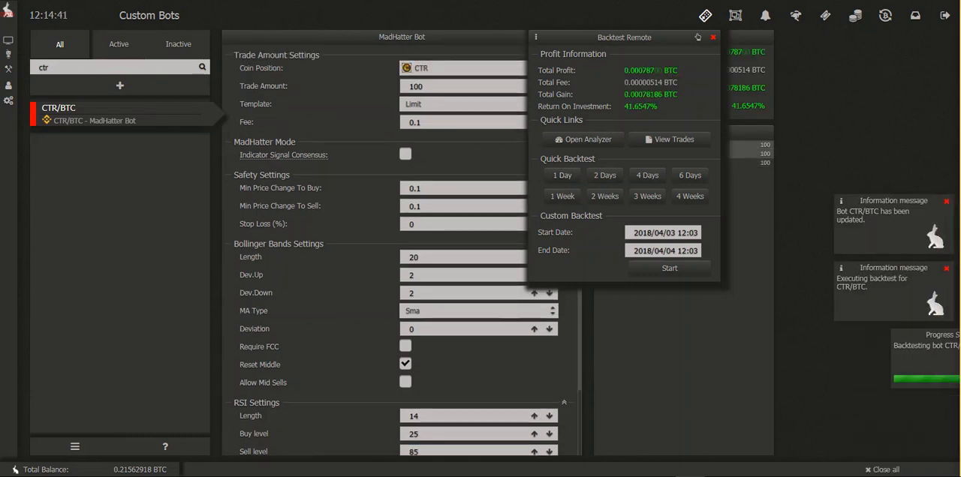
# Step: Set the RSI sell level to 75 and run a one-day quick backtest
pyautogui.doubleClick(414, 452)
pyautogui.press('BackSpace')
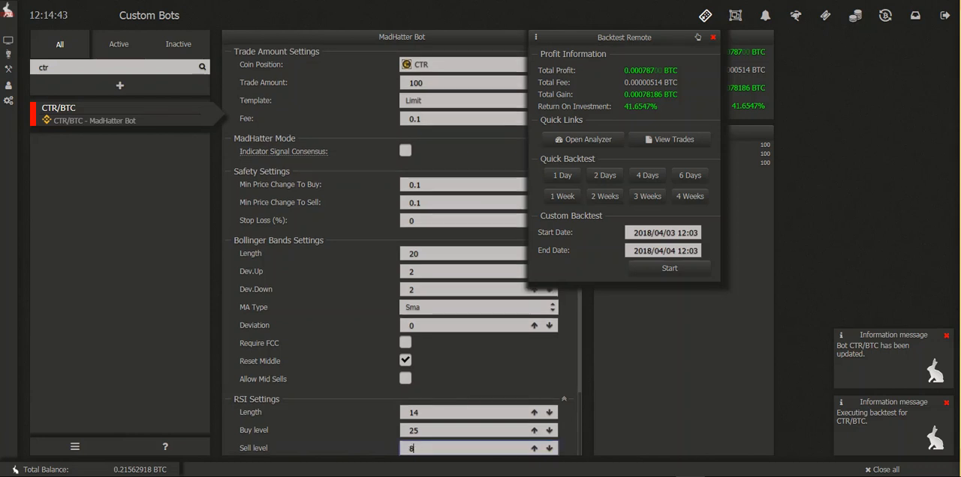
pyautogui.write('75')
pyautogui.click(563, 176)
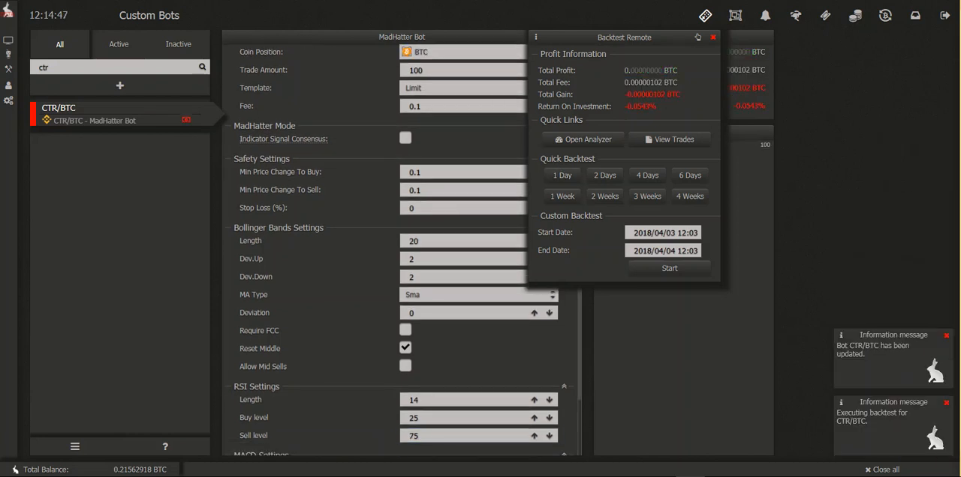
# Step: Set the RSI sell level to 80
pyautogui.doubleClick(414, 436)
pyautogui.press('BackSpace')
pyautogui.write('80')
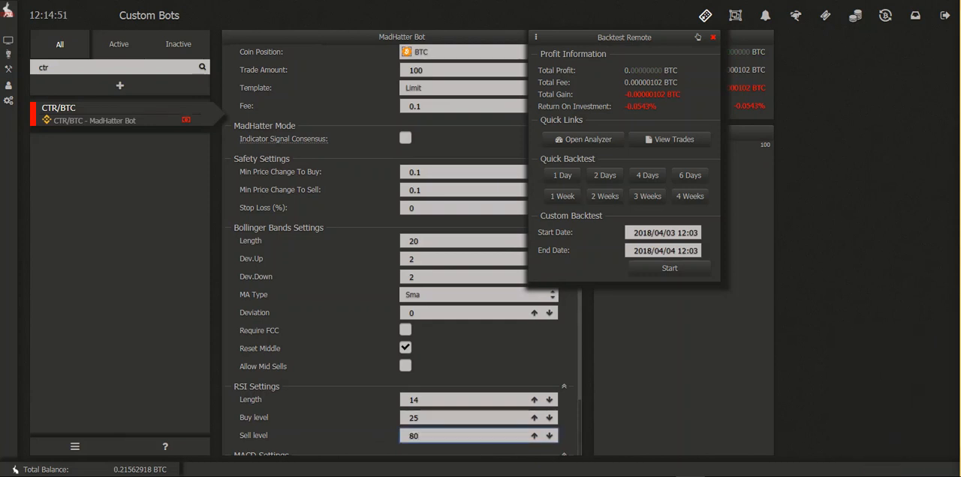
# Step: Reselect the CTR/BTC market for the bot
pyautogui.scroll(3, 402, 247)
pyautogui.scroll(-2, 401, 247)
pyautogui.click(465, 52)
pyautogui.click(465, 98)
pyautogui.click(465, 70)
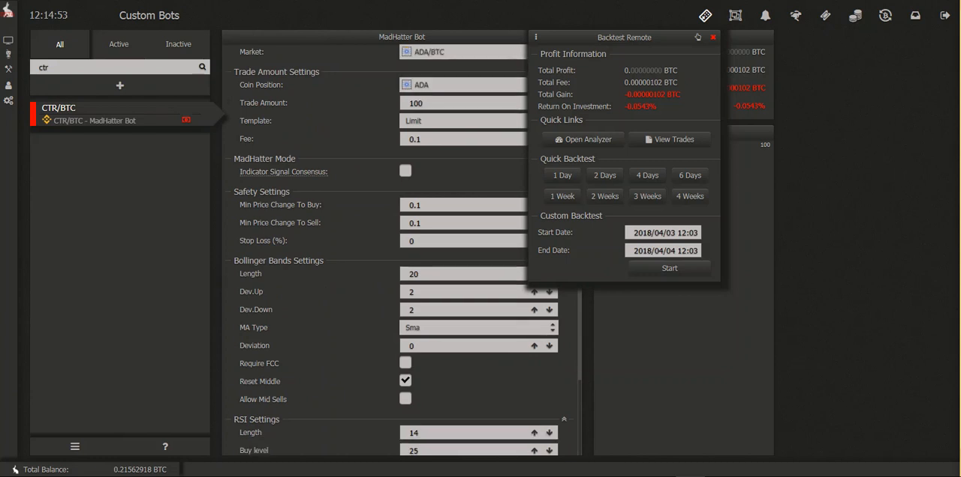
pyautogui.write('ctr')
pyautogui.press('Return')
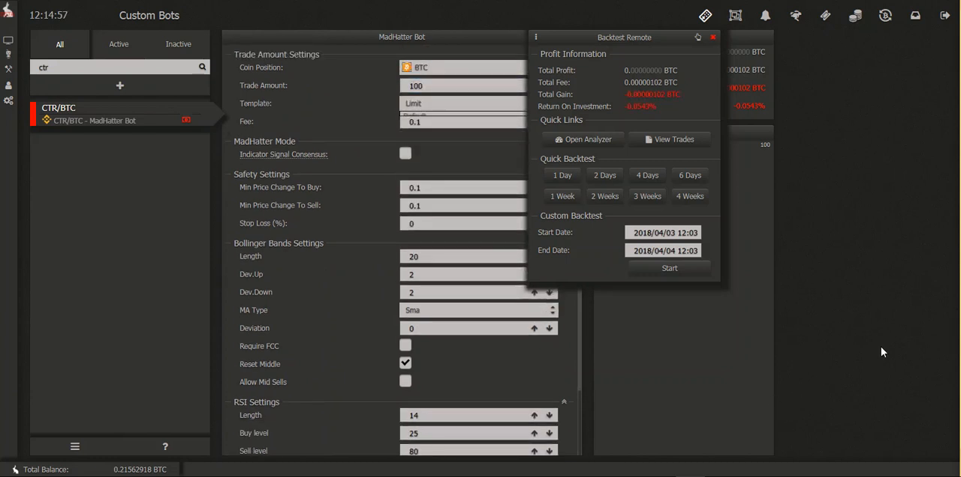
# Step: Re-enter 0.1 for both minimum price changes, stop loss 0, Bollinger length 20 and deviations 2, RSI length 14, and MACD 12, 26 and 9
pyautogui.click(463, 80)
pyautogui.write('0.1')
pyautogui.press('Tab')
pyautogui.write('0.1')
pyautogui.press('Tab')
pyautogui.write('0')
pyautogui.press('Tab')
pyautogui.write('202')
pyautogui.press('Tab')
pyautogui.write('2')
pyautogui.press('Tab')
pyautogui.write('0')
pyautogui.press('Tab')
pyautogui.write('14')
pyautogui.press('Tab')
pyautogui.write('26')
pyautogui.press('Tab')
pyautogui.write('9')
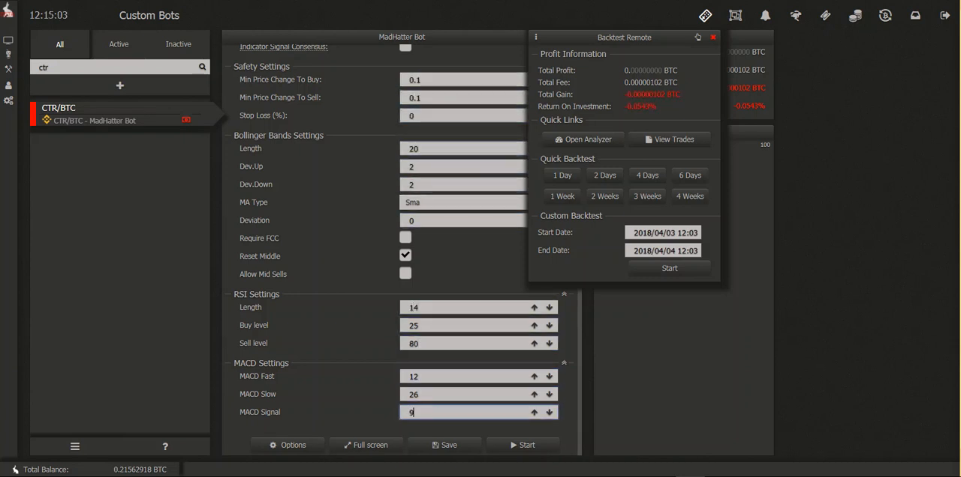
# Step: Run a one-day quick backtest, move the Backtest Remote window clear of the bot settings, and rerun the backtest
pyautogui.scroll(1, 402, 248)
pyautogui.click(562, 176)
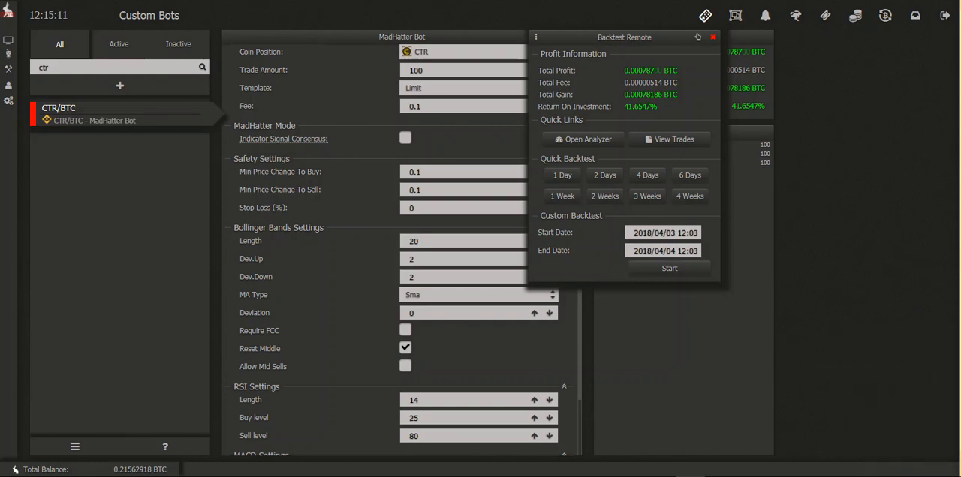
pyautogui.moveTo(530, 30); pyautogui.dragTo(632, 193)
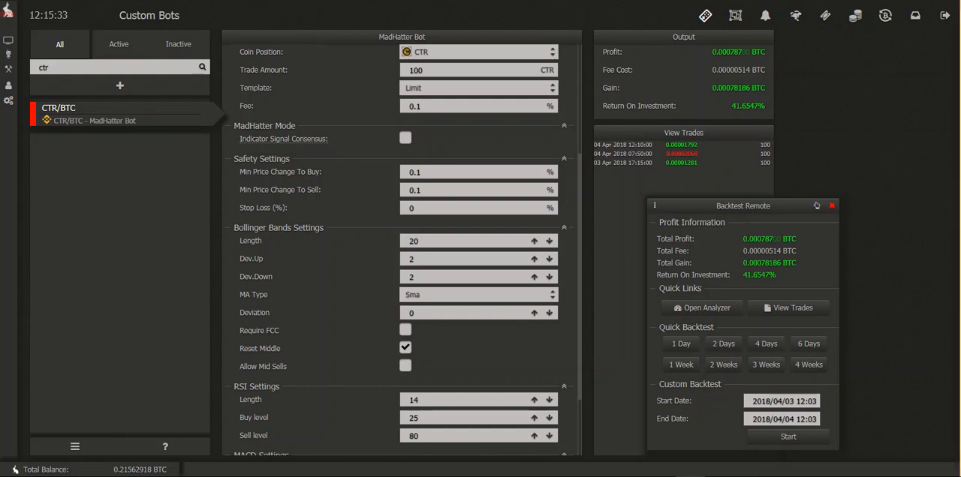
pyautogui.click(681, 343)
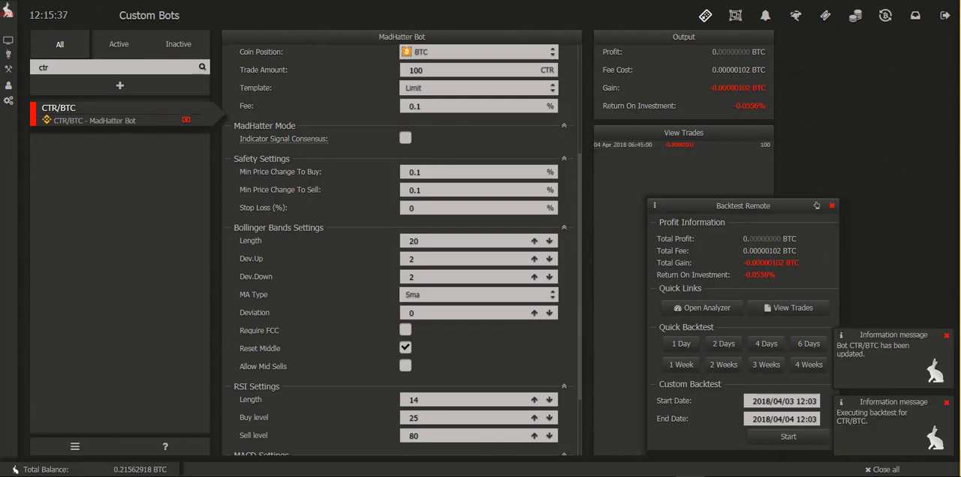
# Step: Set the Bollinger Bands length to 21 and run a one-day quick backtest
pyautogui.doubleClick(415, 241)
pyautogui.write('21')
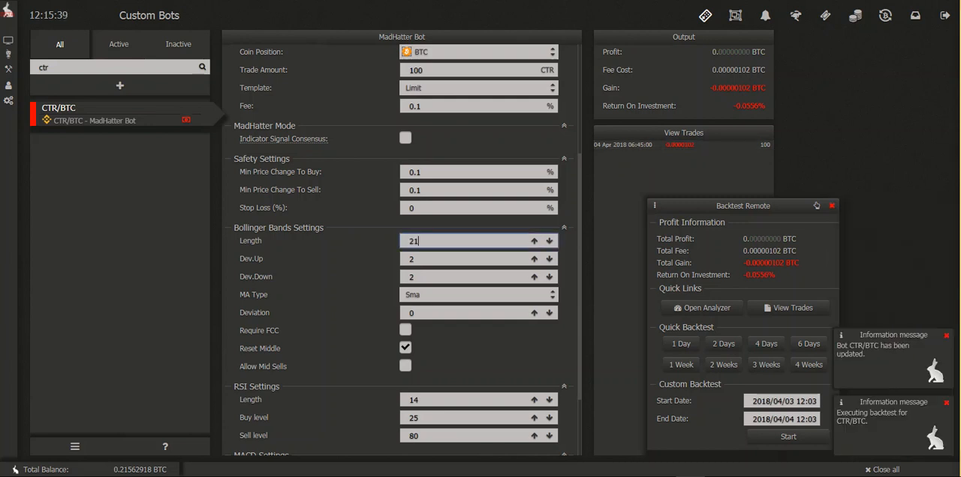
pyautogui.click(478, 52)
pyautogui.click(418, 54)
pyautogui.click(680, 343)
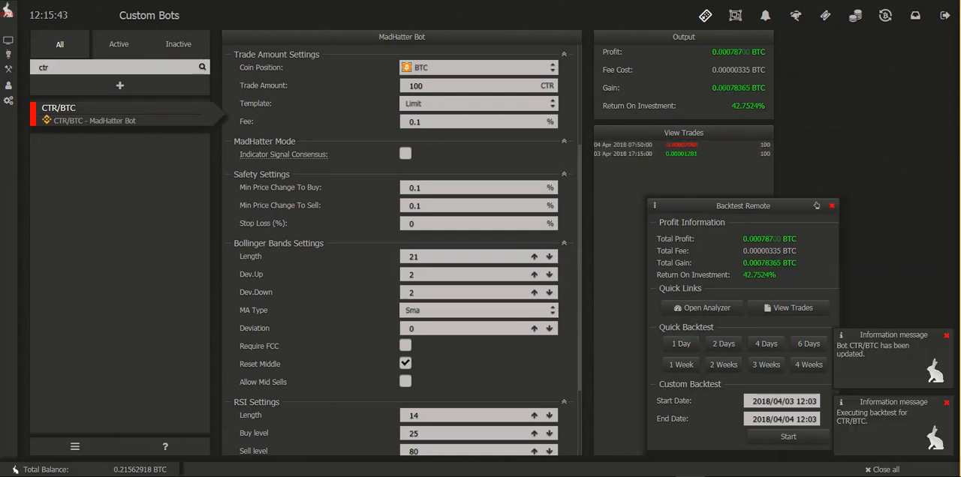
# Step: Set the Bollinger Bands length to 19 and run a one-day quick backtest
pyautogui.doubleClick(414, 257)
pyautogui.write('19')
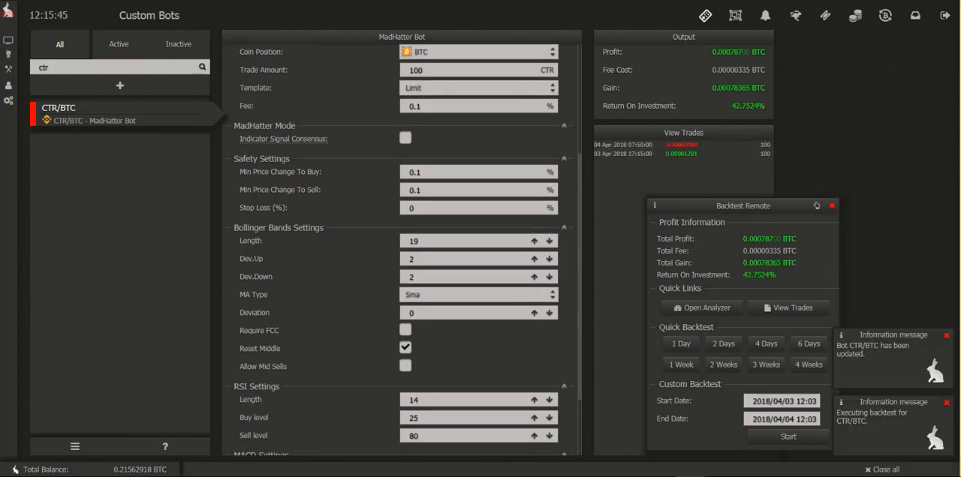
pyautogui.click(681, 344)
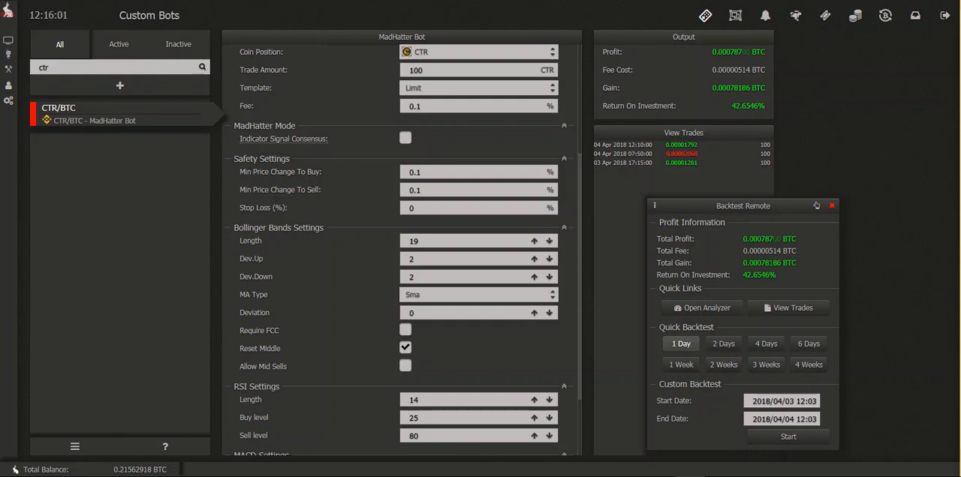
# Step: Set the Bollinger Bands length to 22 and run a one-day quick backtest
pyautogui.click(443, 241)
pyautogui.press('BackSpace')
pyautogui.press('BackSpace')
pyautogui.write('22')
pyautogui.press('Return')
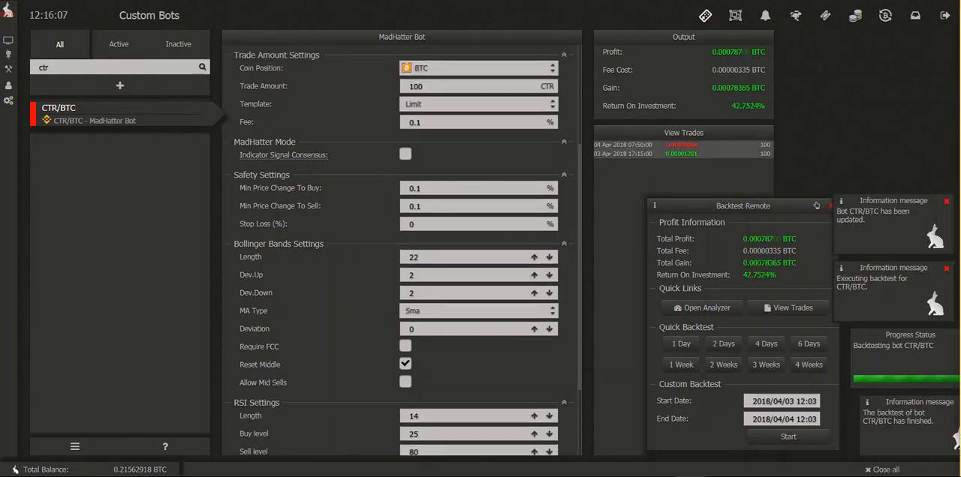
# Step: Set the Bollinger Bands length back to 21
pyautogui.click(443, 258)
pyautogui.press('BackSpace')
pyautogui.press('BackSpace')
pyautogui.write('21')
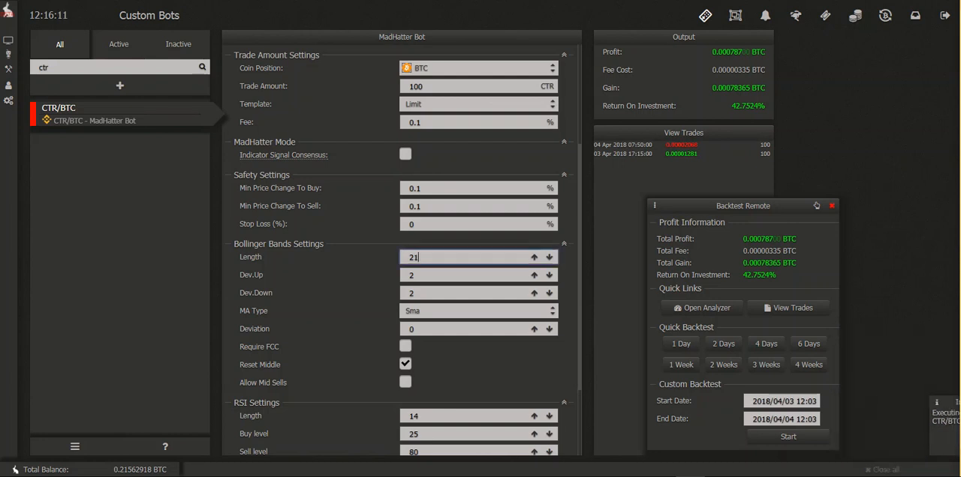
# Step: Reselect CTR/BTC as the bot's market
pyautogui.scroll(3, 443, 258)
pyautogui.click(443, 166)
pyautogui.write('CTR/BTC')
pyautogui.click(479, 184)
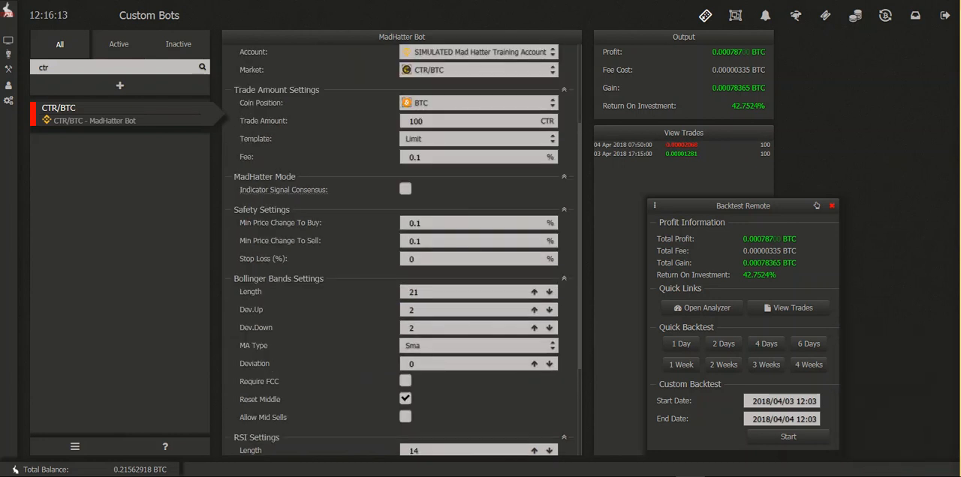
pyautogui.click(451, 69)
pyautogui.click(479, 70)
pyautogui.write('ctr')
pyautogui.press('Return')
pyautogui.click(479, 85)
# Step: Re-enter the 0.1 minimum price changes, stop loss 0, Bollinger deviations of 2, and the existing RSI and MACD values
pyautogui.click(450, 53)
pyautogui.press('Tab')
pyautogui.press('Tab')
pyautogui.press('Tab')
pyautogui.press('Tab')
pyautogui.press('Tab')
pyautogui.press('Tab')
pyautogui.press('Tab')
pyautogui.press('Tab')
pyautogui.press('Tab')
pyautogui.press('Tab')
pyautogui.press('Tab')
pyautogui.press('Tab')
pyautogui.press('Tab')
pyautogui.press('Tab')
pyautogui.press('Tab')
pyautogui.press('Tab')
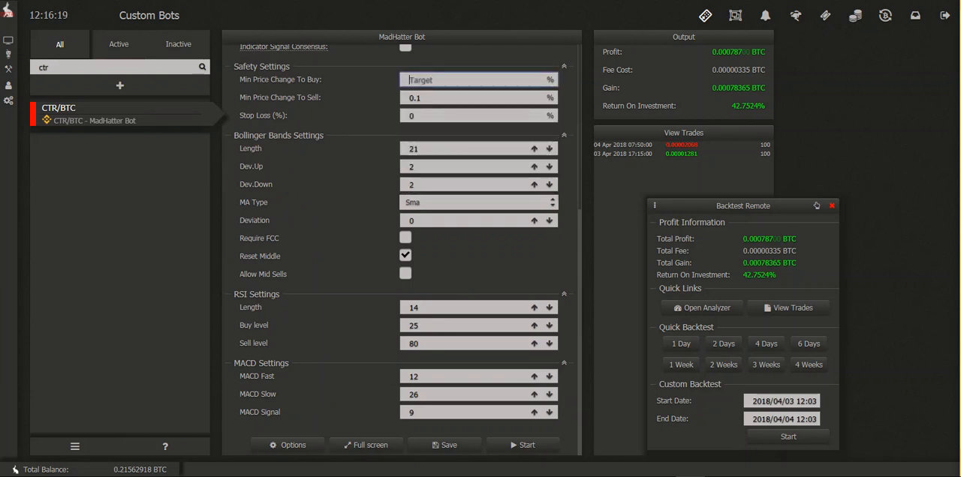
pyautogui.press('Tab')
pyautogui.press('Tab')
pyautogui.press('Tab')
pyautogui.press('Tab')
pyautogui.press('Tab')
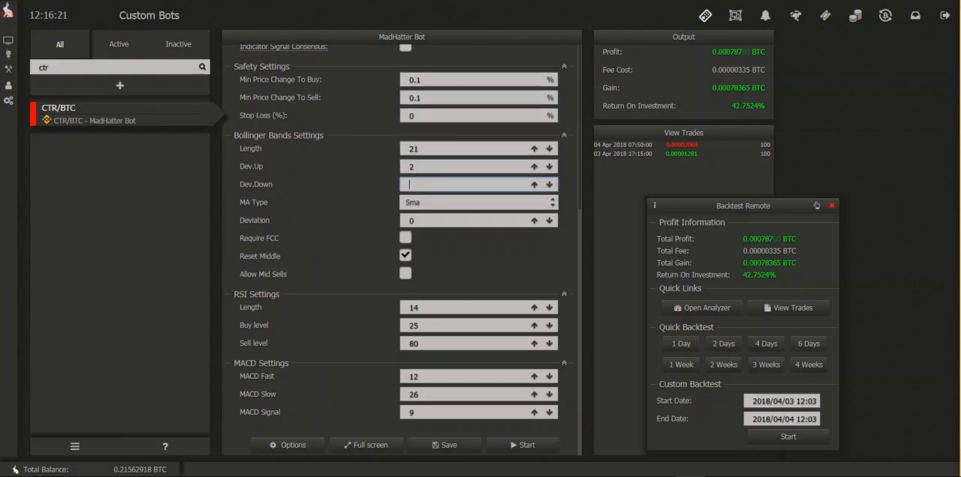
pyautogui.press('Tab')
pyautogui.press('Tab')
pyautogui.press('Tab')
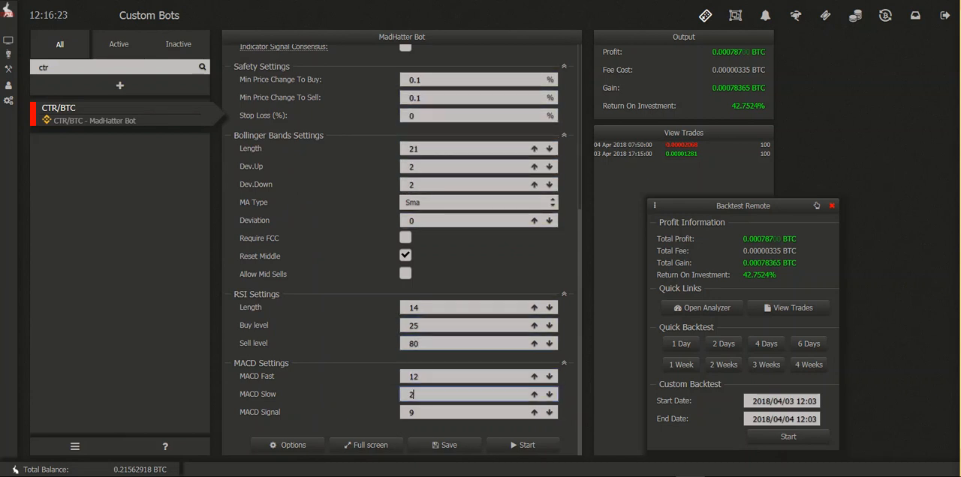
# Step: Run the one-day quick backtest twice with the Bollinger Bands length of 21
pyautogui.scroll(1, 401, 247)
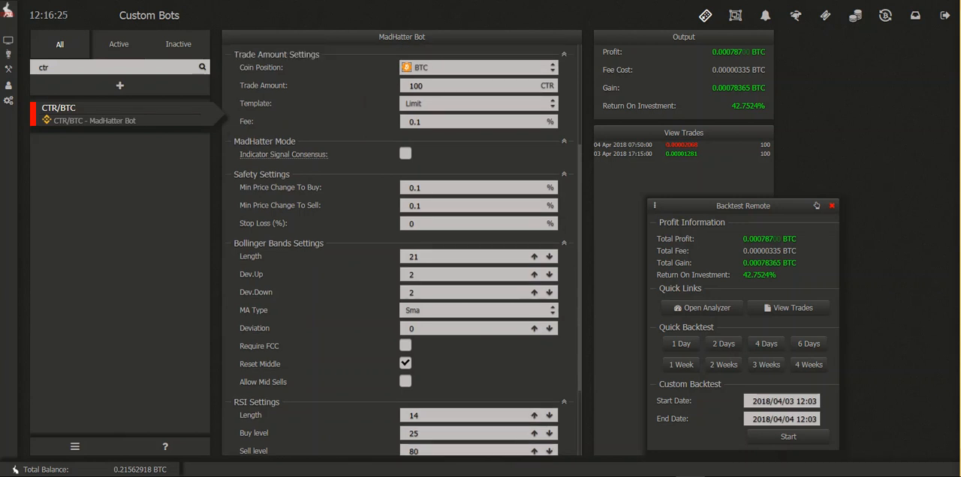
pyautogui.click(680, 344)
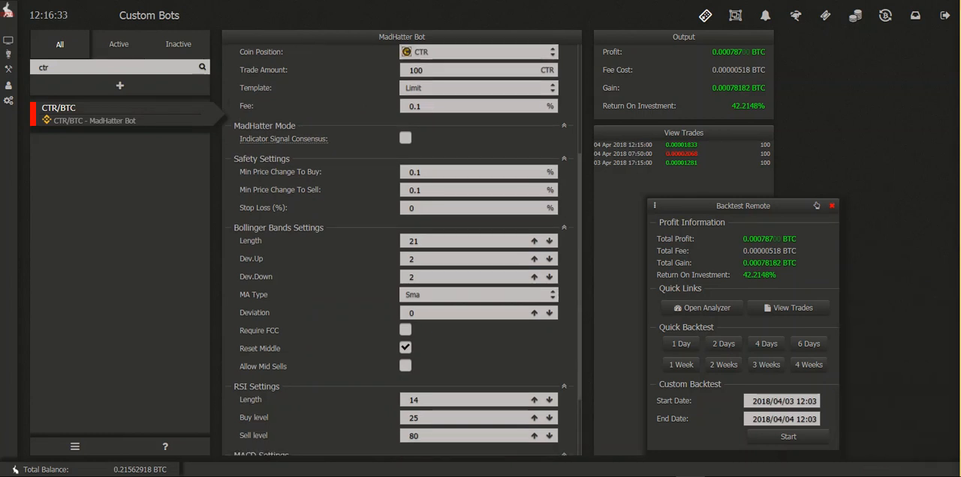
pyautogui.click(681, 343)
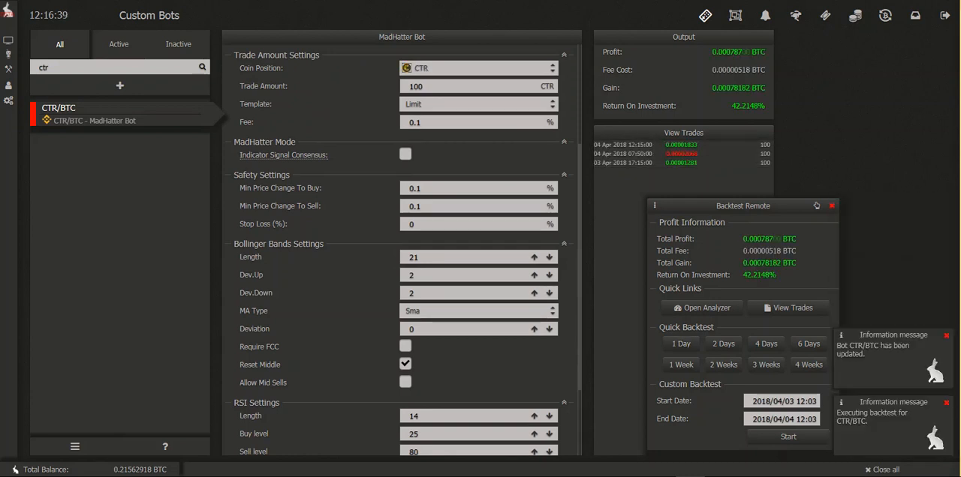
# Step: Try Bollinger Bands Dev.Up values of 2.1 and 1.9 with one-day quick backtests
pyautogui.click(534, 276)
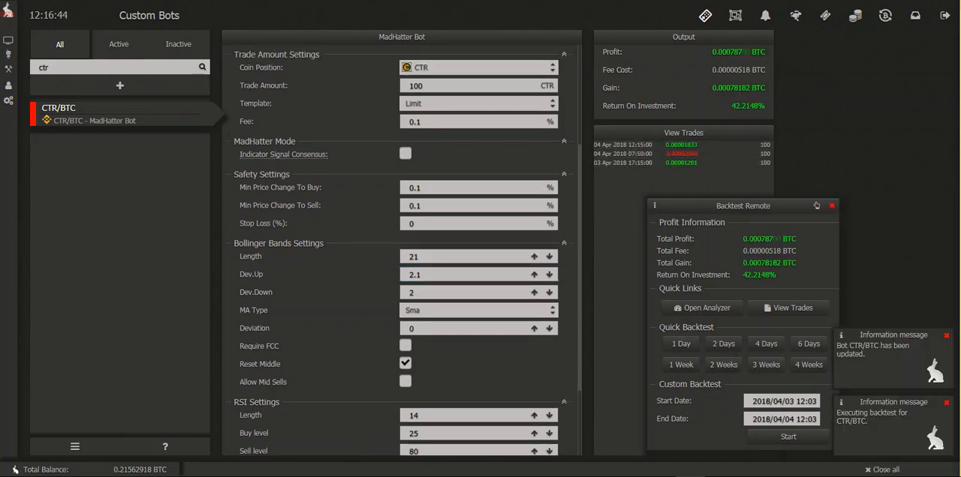
pyautogui.click(435, 274)
pyautogui.press('BackSpace')
pyautogui.press('BackSpace')
pyautogui.press('BackSpace')
pyautogui.write('1.9')
pyautogui.press('Return')
# Step: Set the Bollinger Bands Dev.Up value back to 2
pyautogui.click(435, 275)
pyautogui.write('2')
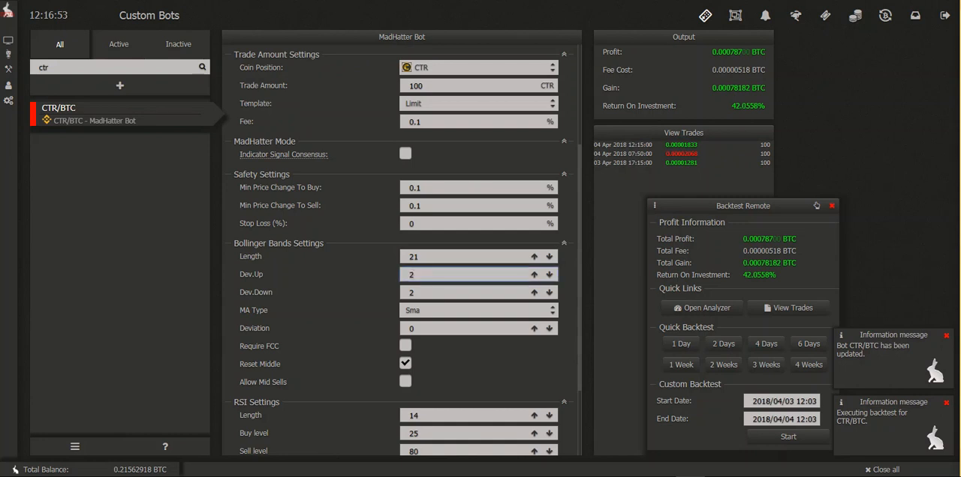
pyautogui.press('Return')
# Step: Reset the bot's market selection and choose CTR/BTC again
pyautogui.write('CTR/BTC')
pyautogui.scroll(-2, 402, 248)
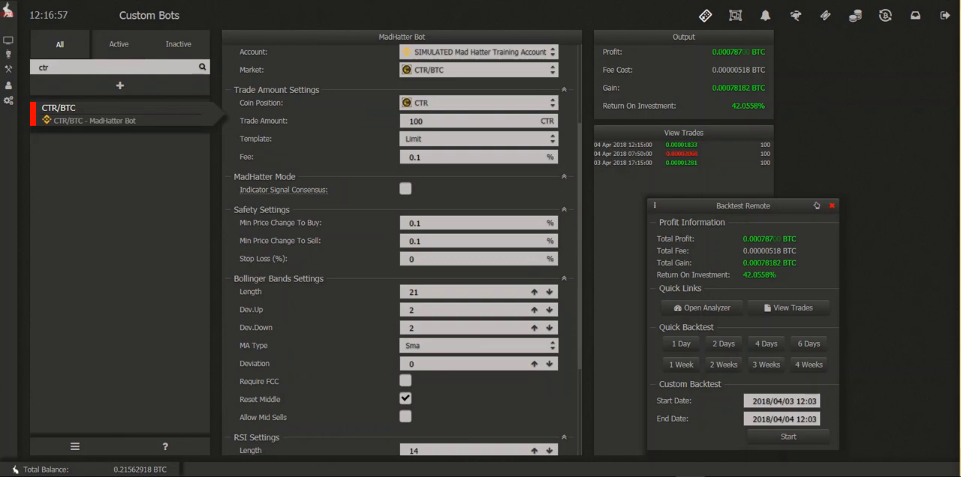
pyautogui.click(478, 51)
pyautogui.click(478, 97)
pyautogui.click(478, 52)
pyautogui.scroll(-10, 476, 290)
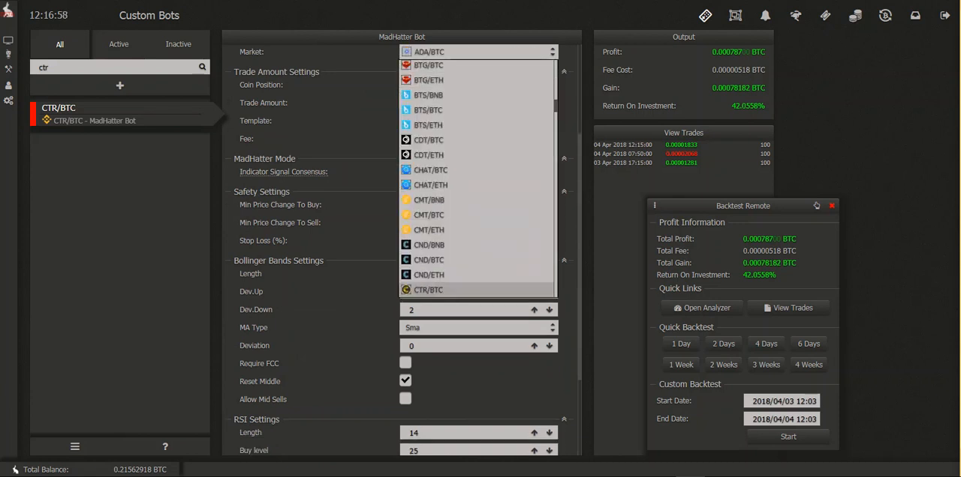
pyautogui.click(476, 289)
# Step: Re-enter a trade amount of 100 and reselect the Limit template
pyautogui.click(473, 101)
pyautogui.write('100')
pyautogui.click(478, 118)
pyautogui.click(476, 144)
pyautogui.click(474, 137)
# Step: Re-enter the 0.1 minimum price changes and the existing Bollinger Bands, RSI and MACD values
pyautogui.scroll(-2, 474, 143)
pyautogui.click(478, 203)
pyautogui.click(475, 141)
pyautogui.click(474, 79)
pyautogui.click(475, 98)
pyautogui.write('0.1')
pyautogui.press('Tab')
pyautogui.press('Tab')
pyautogui.press('Tab')
pyautogui.press('Tab')
pyautogui.press('Tab')
pyautogui.press('Tab')
pyautogui.press('Tab')
pyautogui.press('Tab')
pyautogui.press('Tab')
pyautogui.press('Tab')
pyautogui.press('Tab')
# Step: Run the one-day quick backtest twice with the Bollinger Bands length at 21 and Dev.Up at 2
pyautogui.scroll(2, 402, 247)
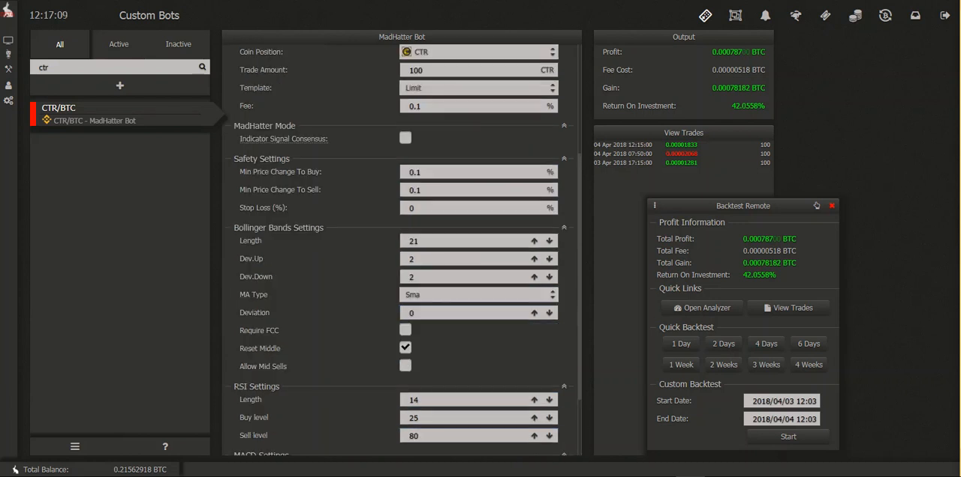
pyautogui.click(681, 344)
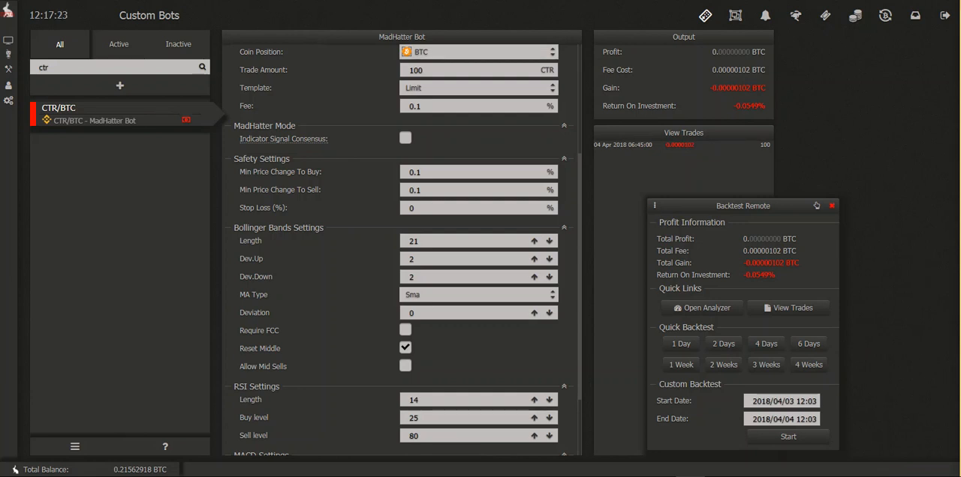
pyautogui.click(680, 343)
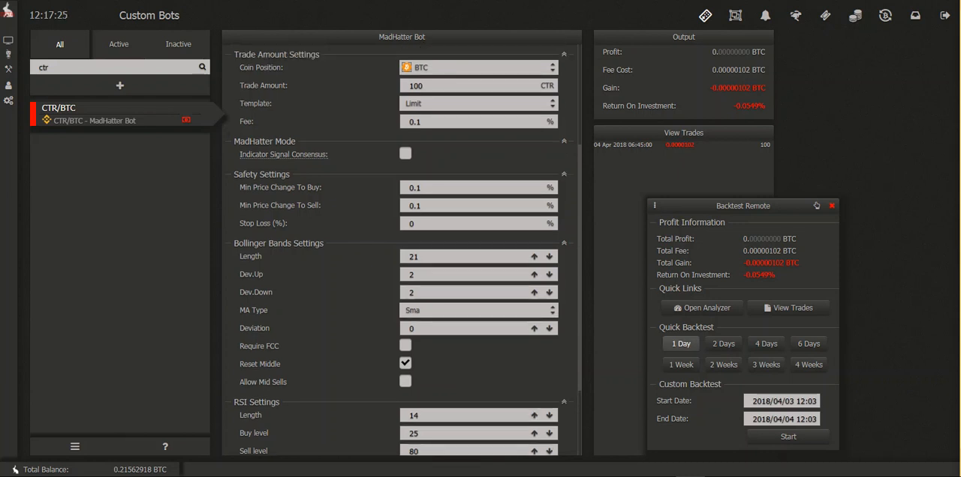